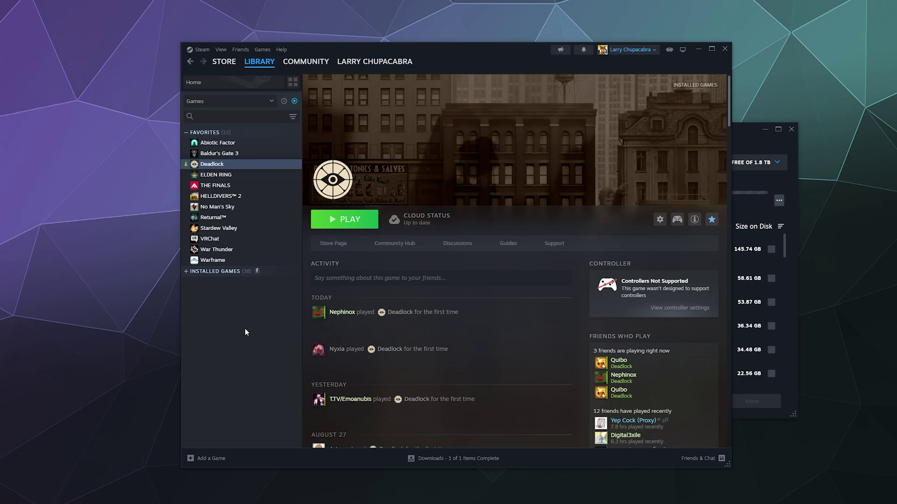
Open the installed files settings in Deadlock's properties
right_click(217, 164)
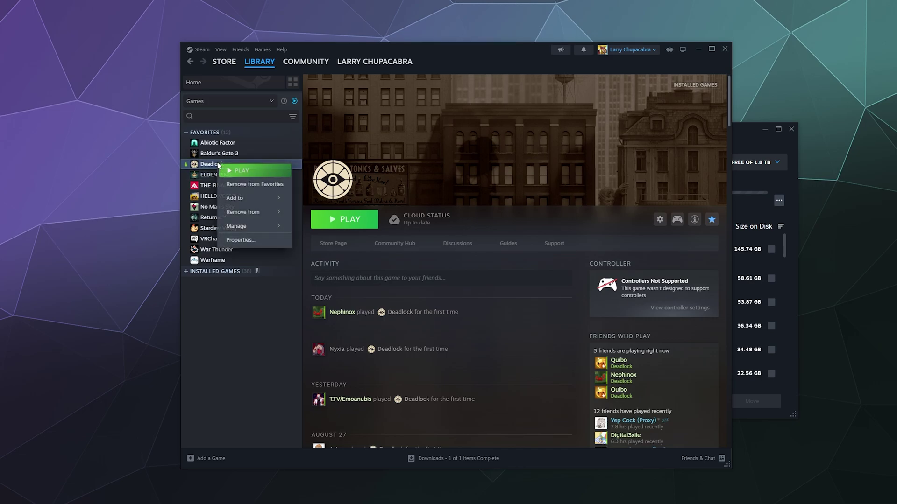
click(267, 240)
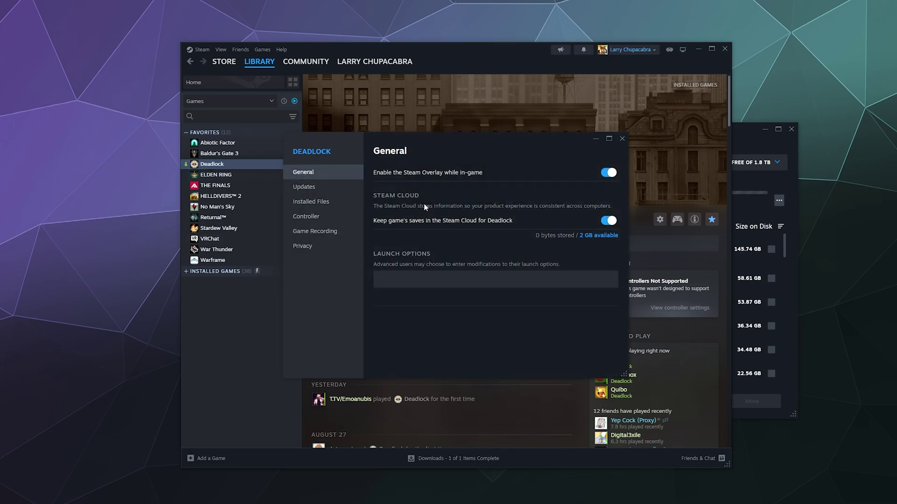
drag(416, 142, 444, 144)
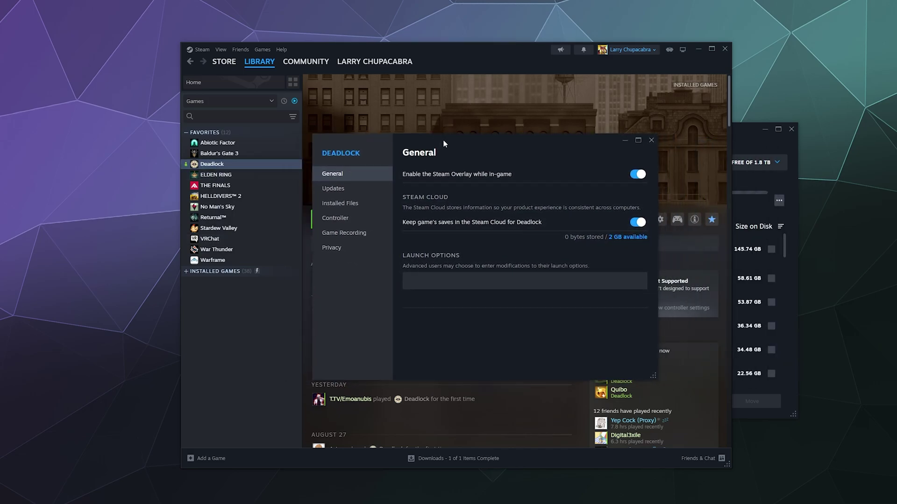
click(348, 208)
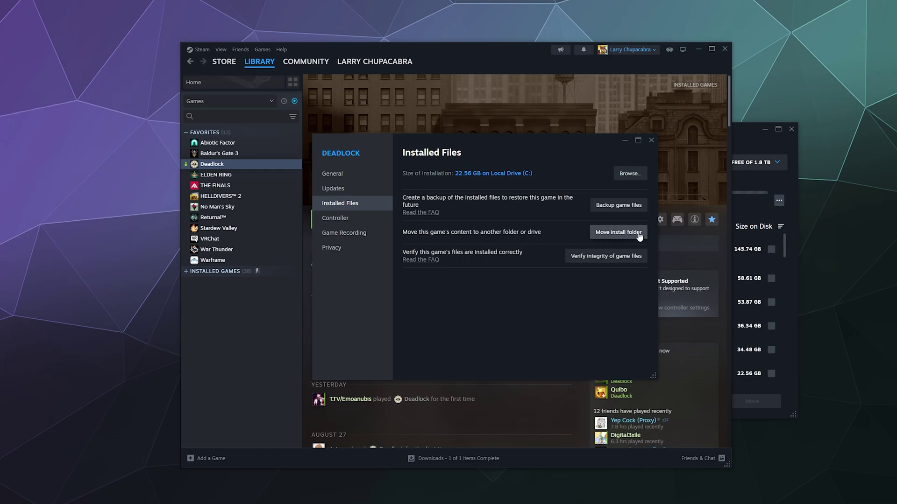
Move Deadlock's install folder to the Space (D:) drive and close the game's properties
click(600, 232)
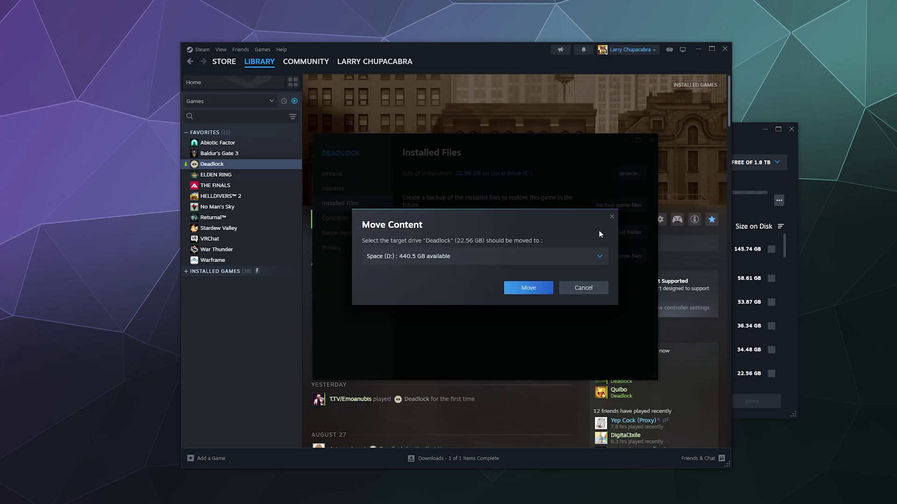
click(487, 258)
click(487, 257)
click(487, 258)
click(486, 257)
click(425, 260)
click(394, 278)
click(521, 286)
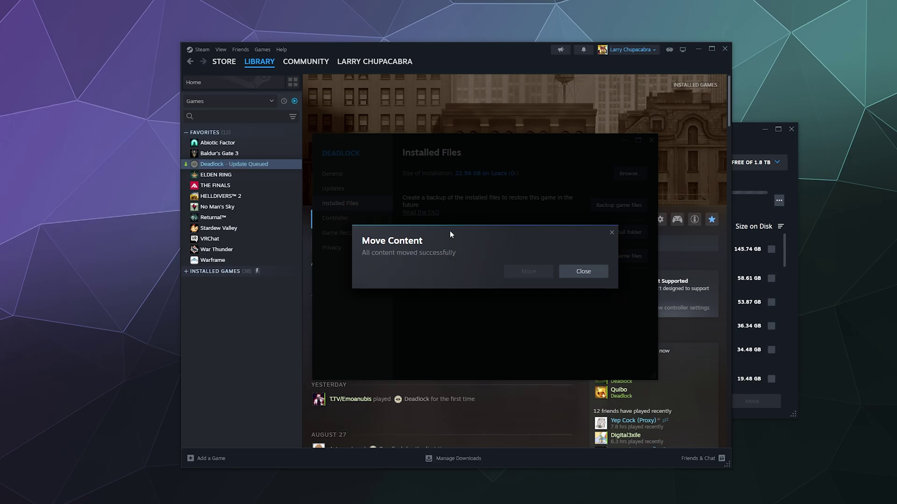
click(584, 272)
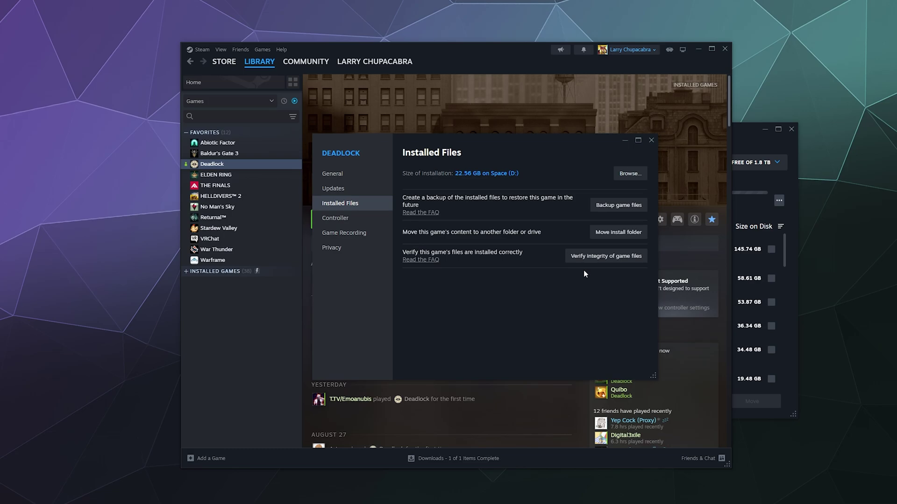
click(653, 140)
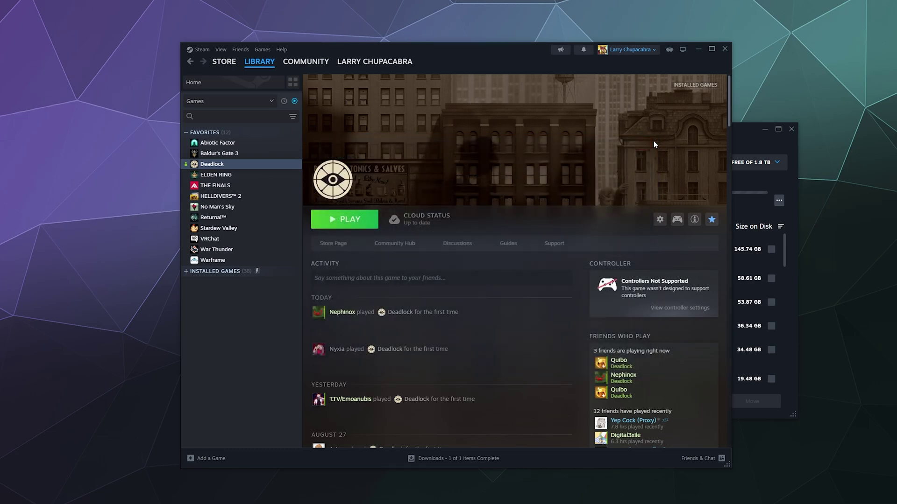
Open the Steam client's storage settings and reposition the settings window over the library
click(477, 243)
click(199, 50)
click(234, 136)
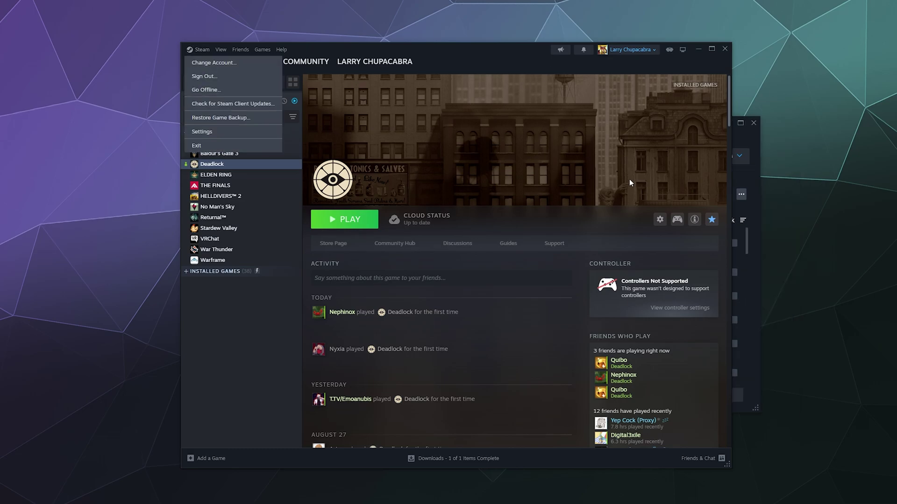
drag(654, 125, 526, 108)
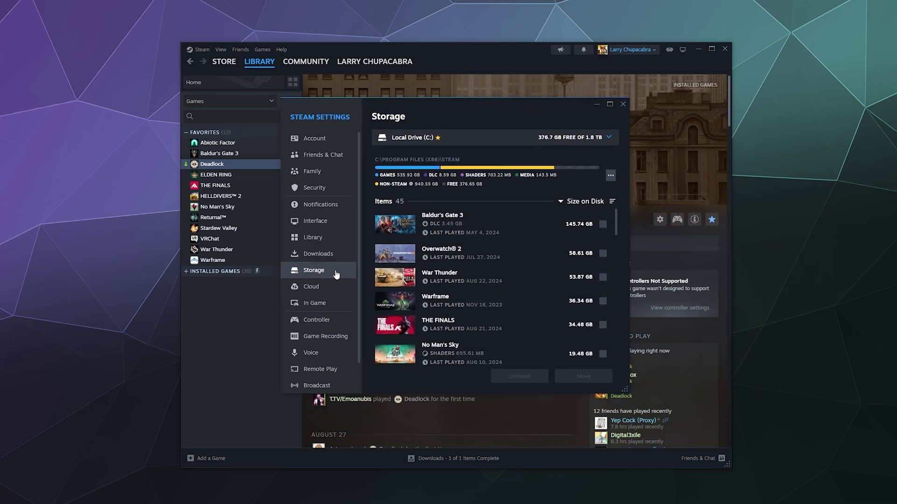
Add a drive to the Steam storage list, choosing Space (D:) as the library folder location
click(454, 142)
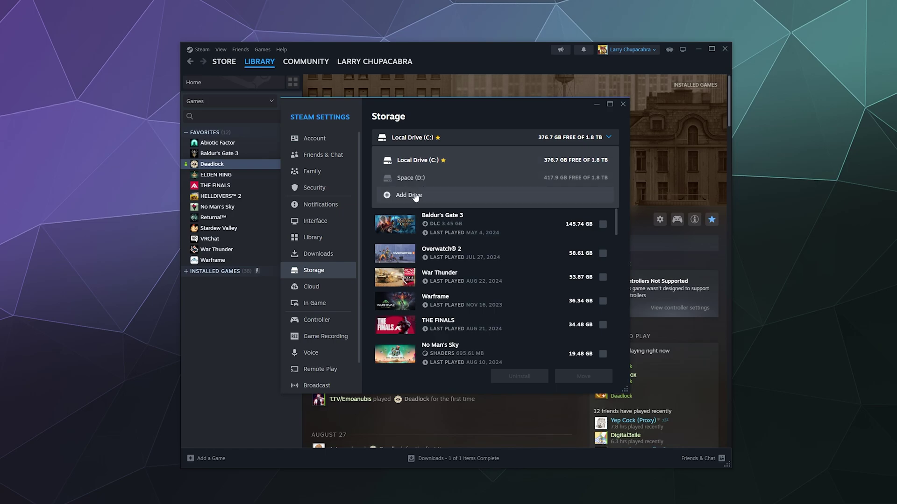
click(415, 137)
click(415, 137)
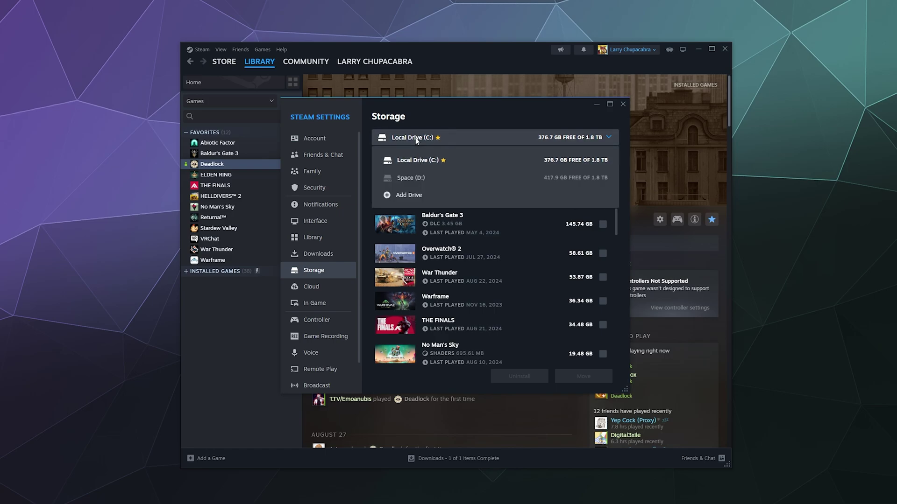
click(397, 198)
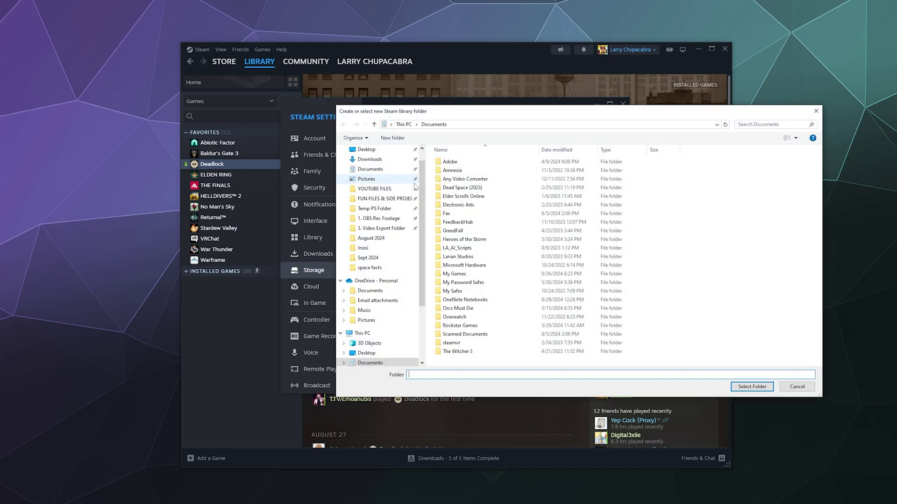
click(364, 333)
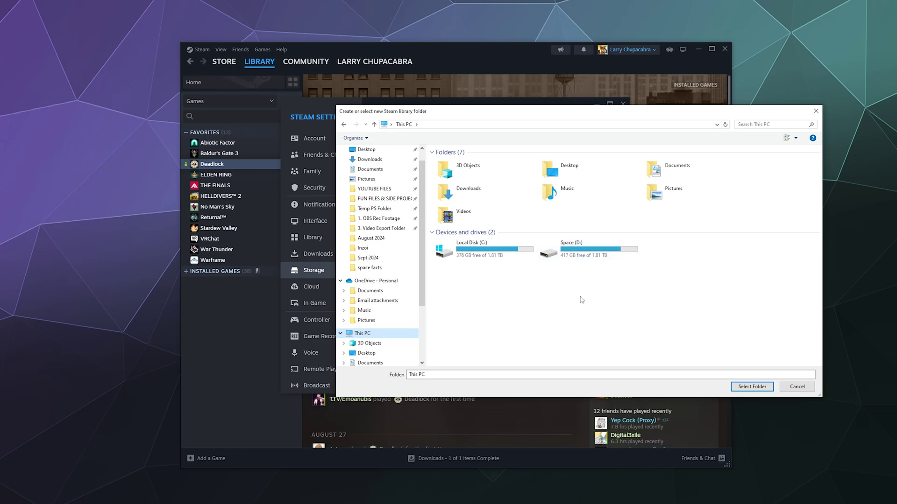
click(580, 255)
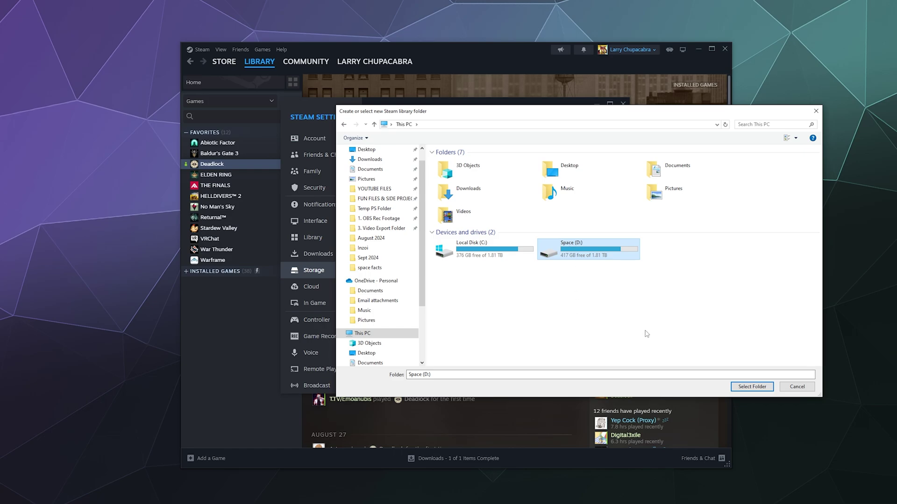
click(742, 388)
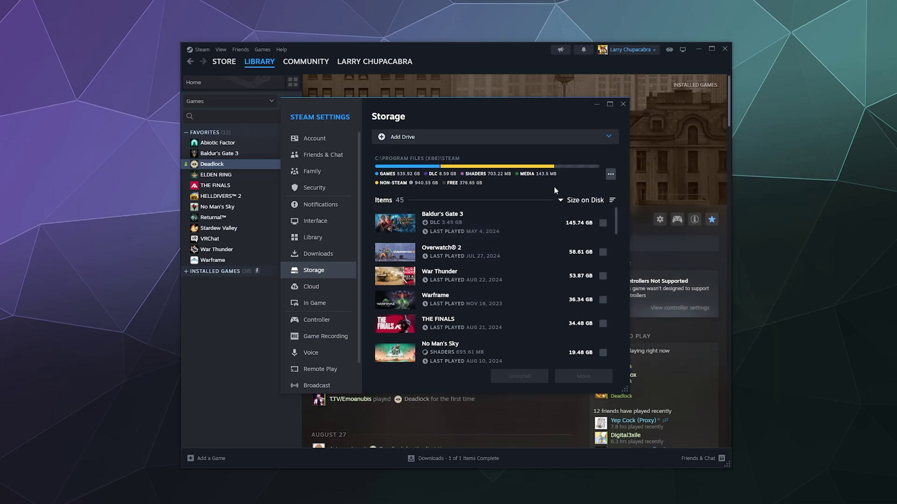
Examine the games stored on Space (D:) and return to the Local Drive (C:) storage list
click(522, 140)
click(499, 158)
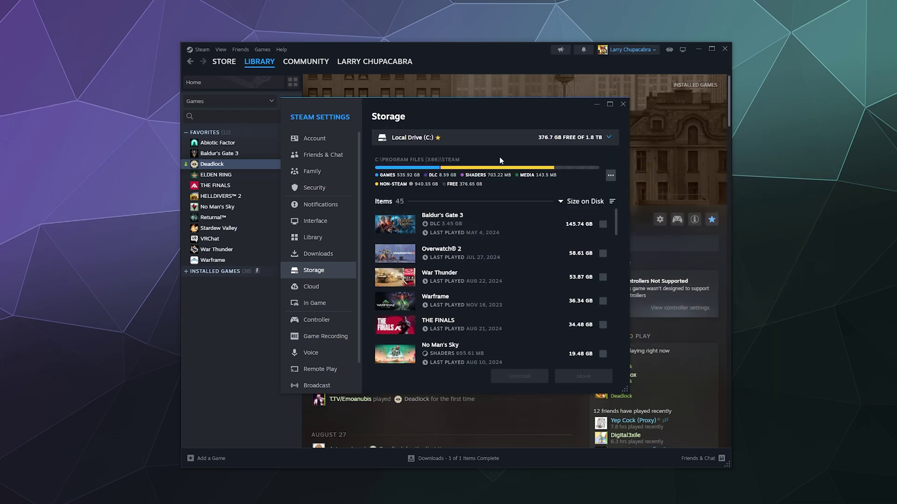
click(498, 137)
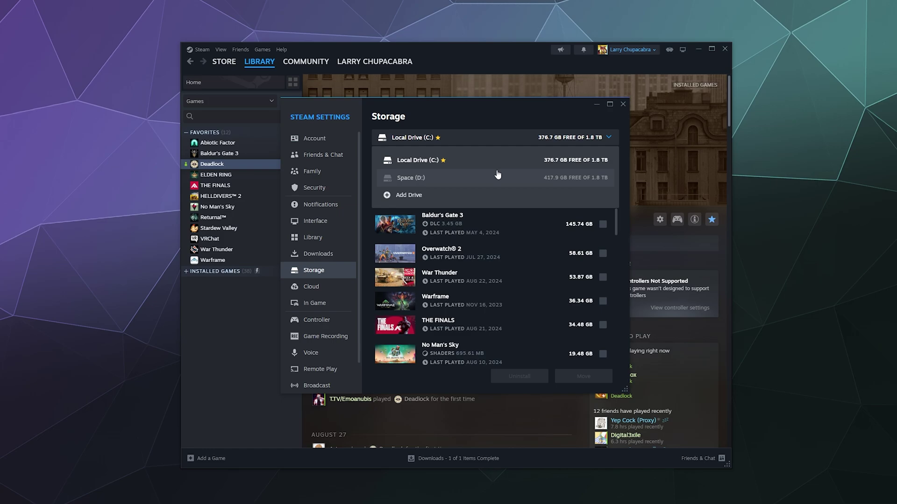
click(498, 176)
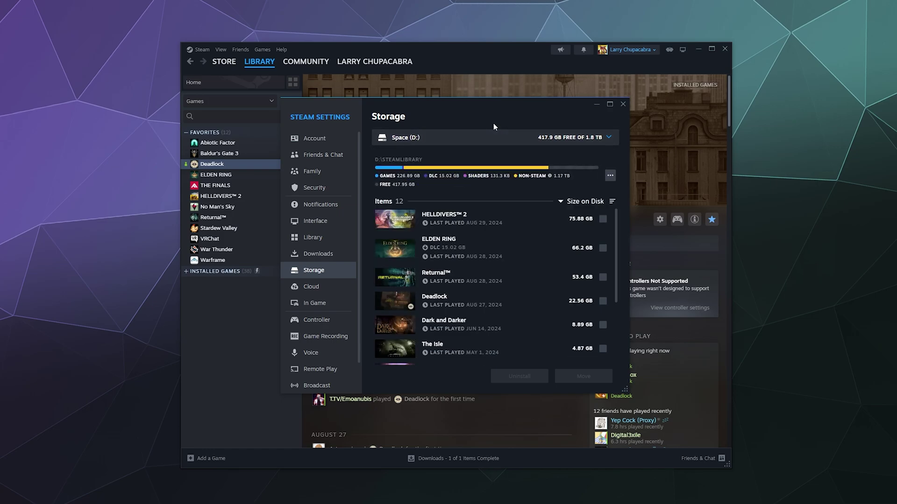
click(491, 135)
click(491, 160)
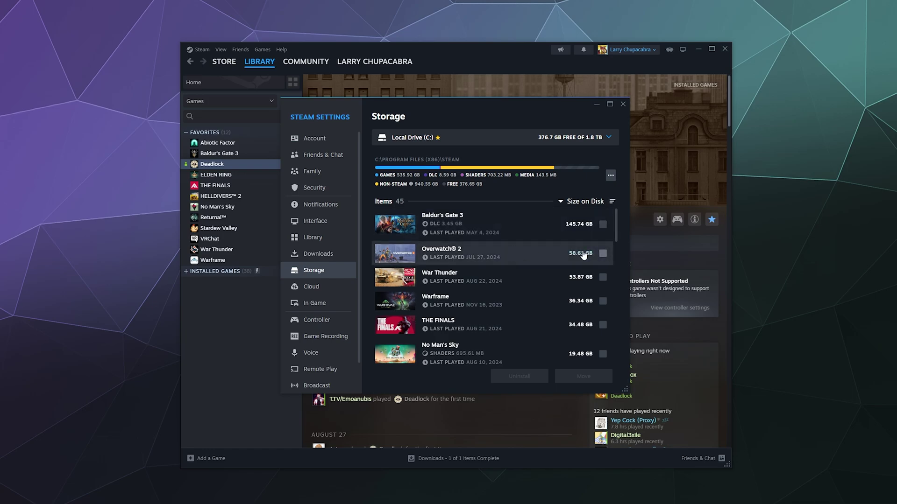
Set up a move of Overwatch 2 to Space (D:), cancel it, and close the settings
click(603, 254)
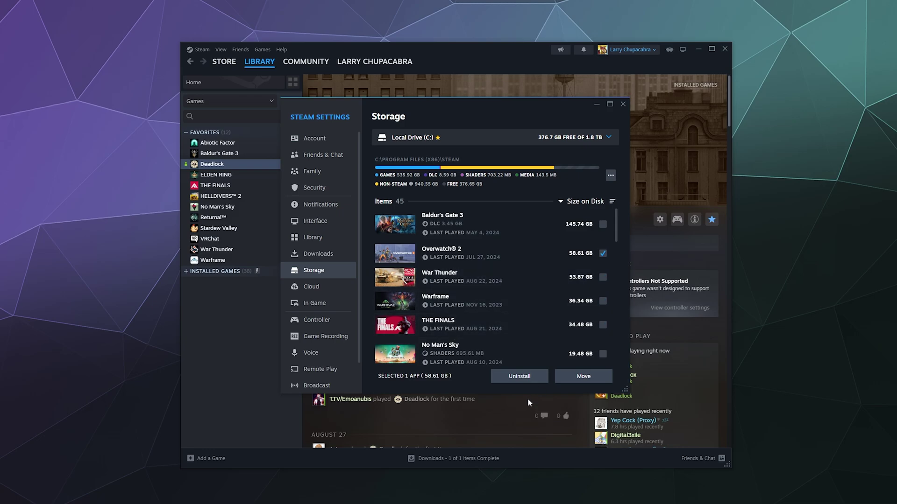
click(594, 382)
click(405, 243)
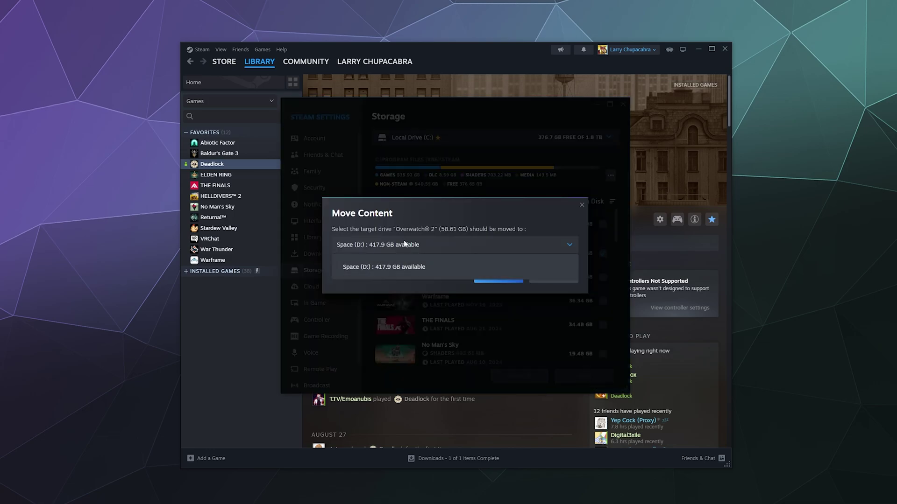
click(404, 243)
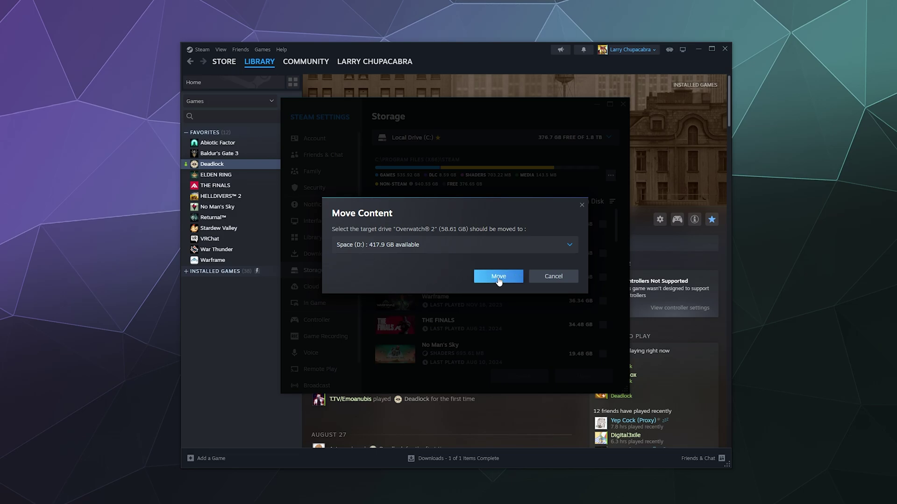
click(558, 278)
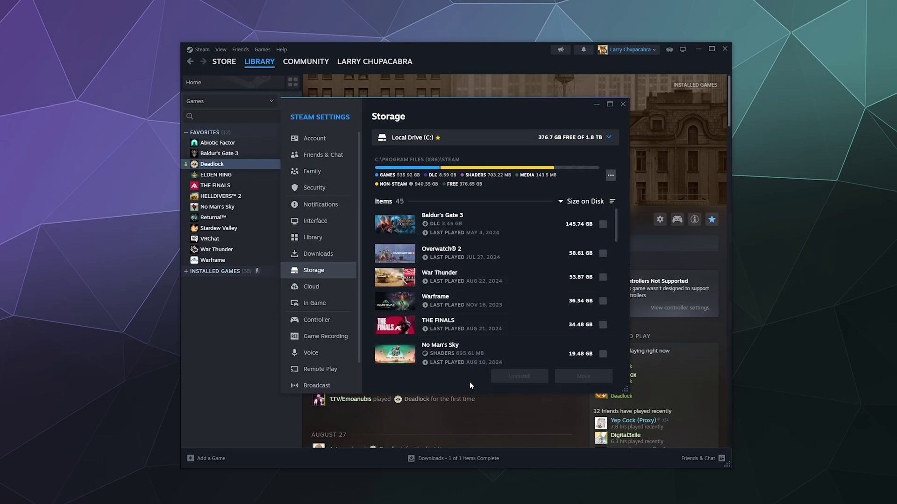
click(623, 105)
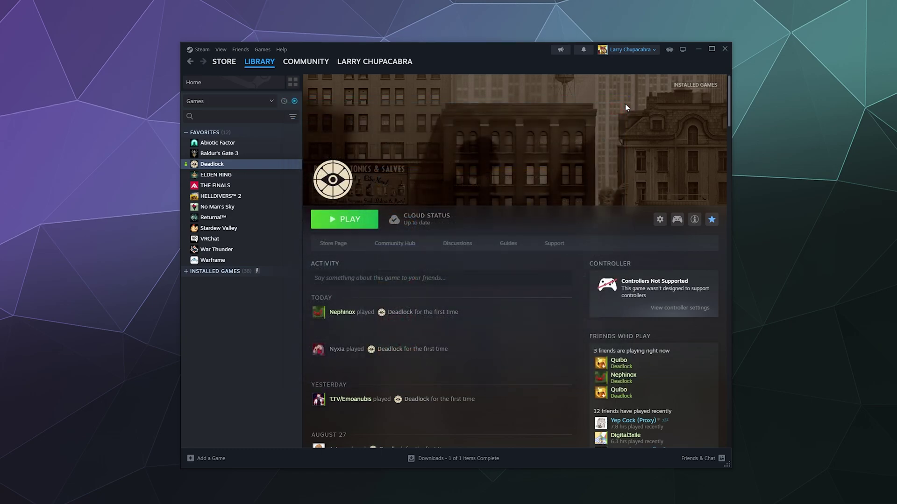